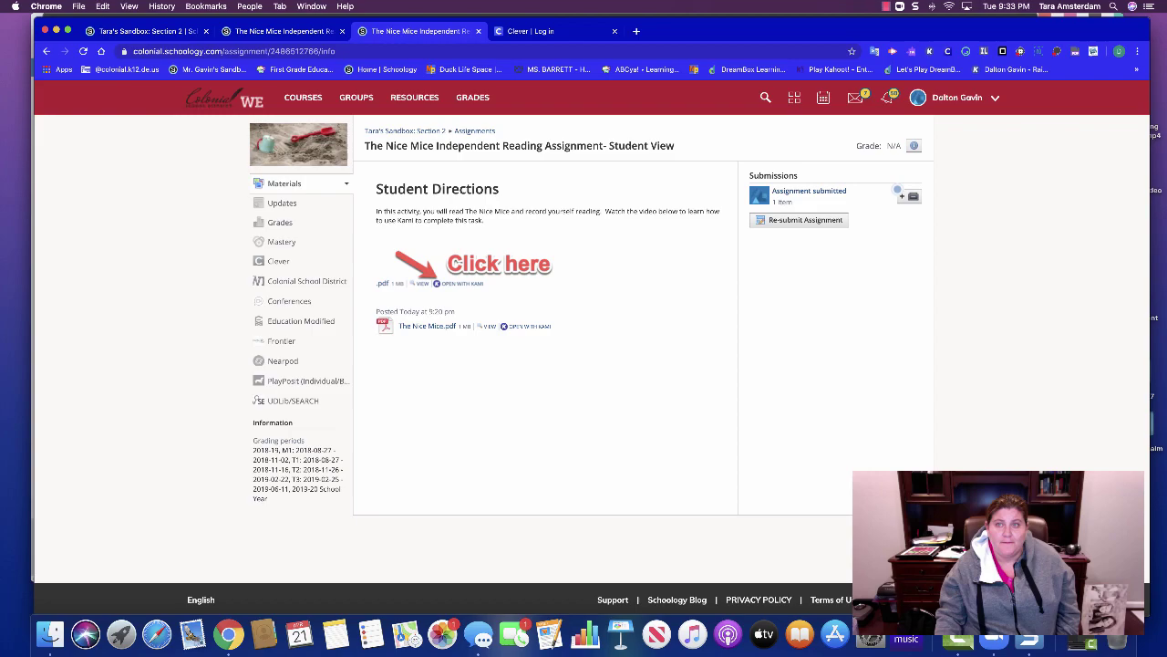
pyautogui.click(886, 6)
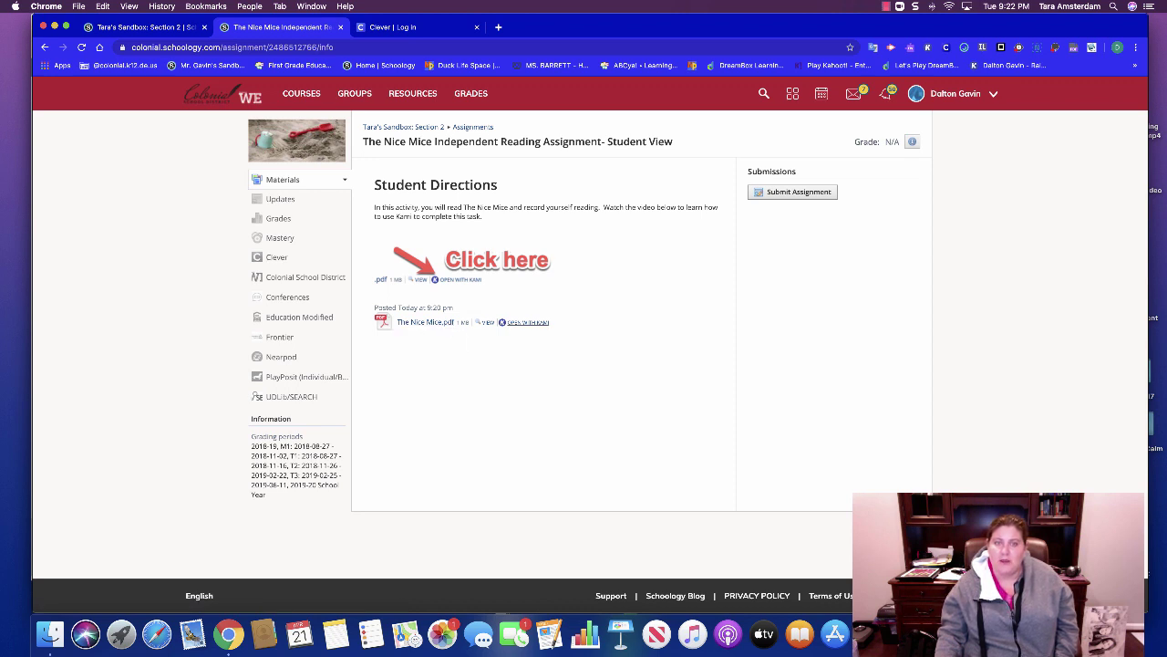
# Open the assignment's The Nice Mice.pdf with Kami and dismiss the text recognition offer
pyautogui.click(527, 322)
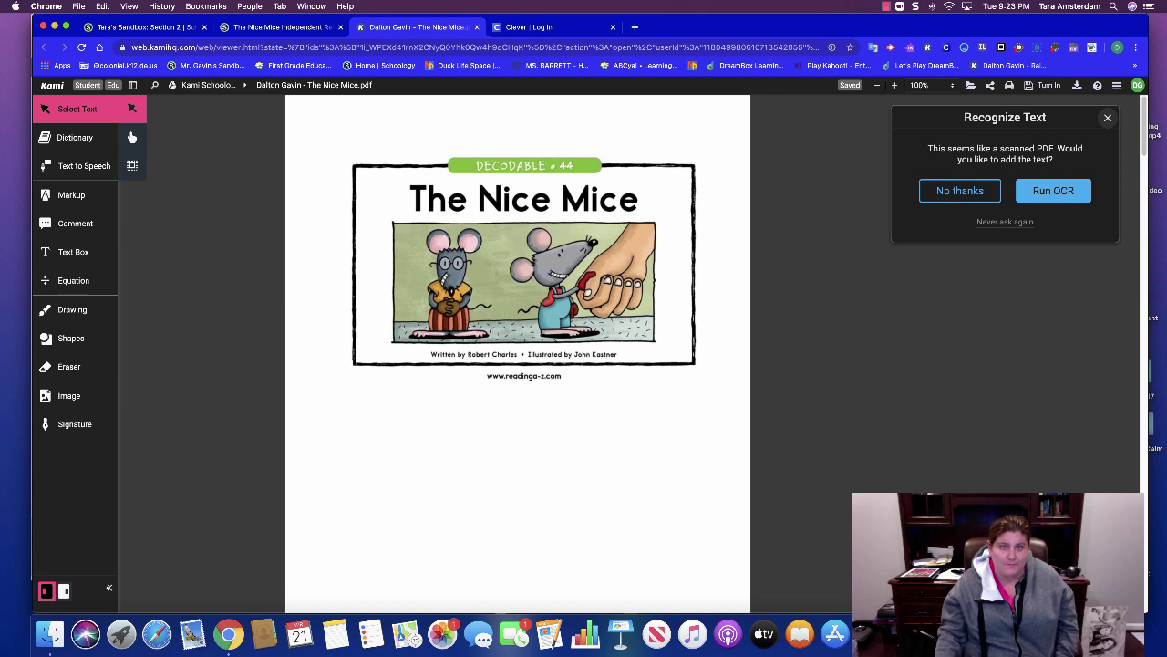
pyautogui.click(1107, 117)
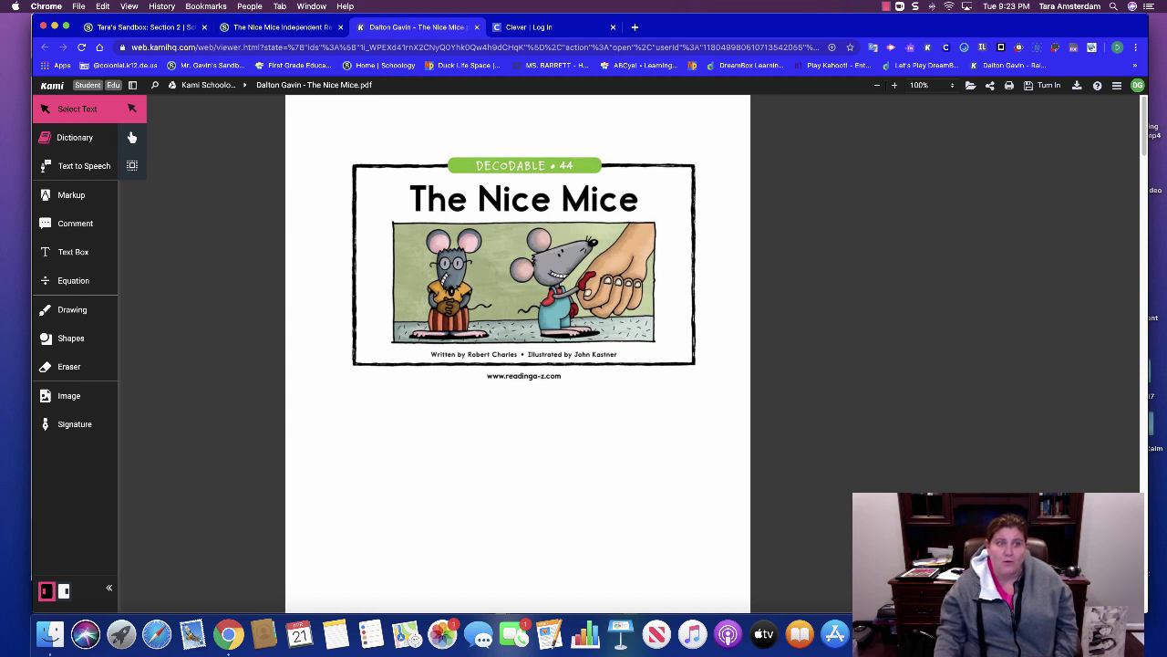
# Record a video comment below the cover picture on the first page, allowing microphone and camera access
pyautogui.click(75, 223)
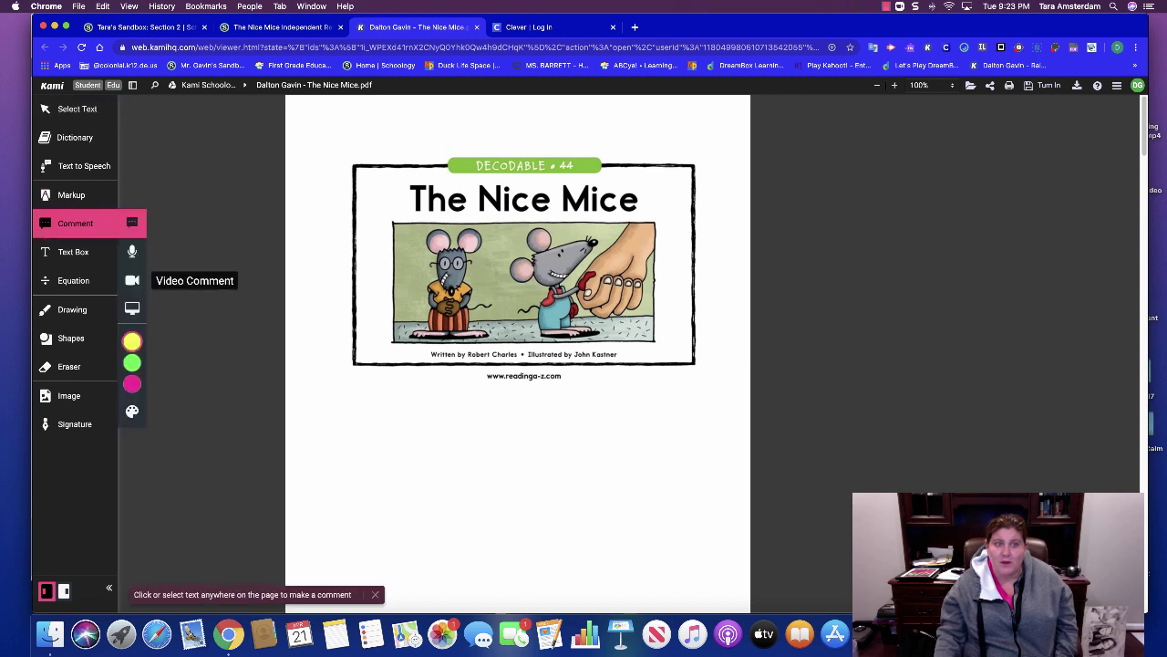
pyautogui.click(133, 280)
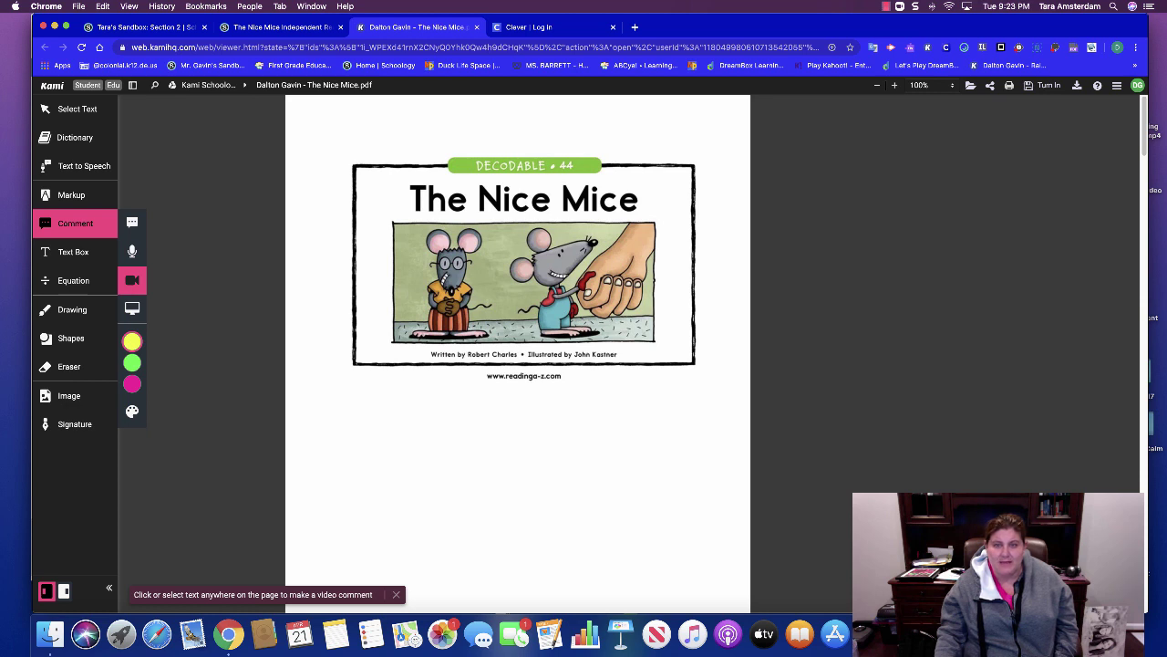
pyautogui.click(707, 394)
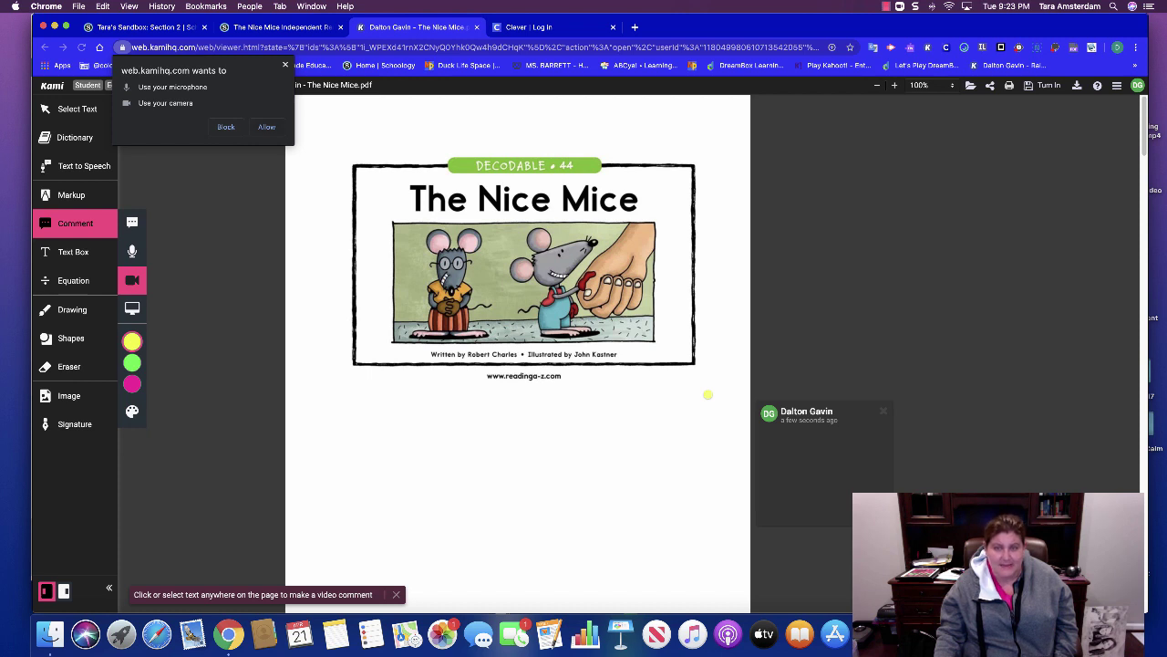
pyautogui.click(267, 127)
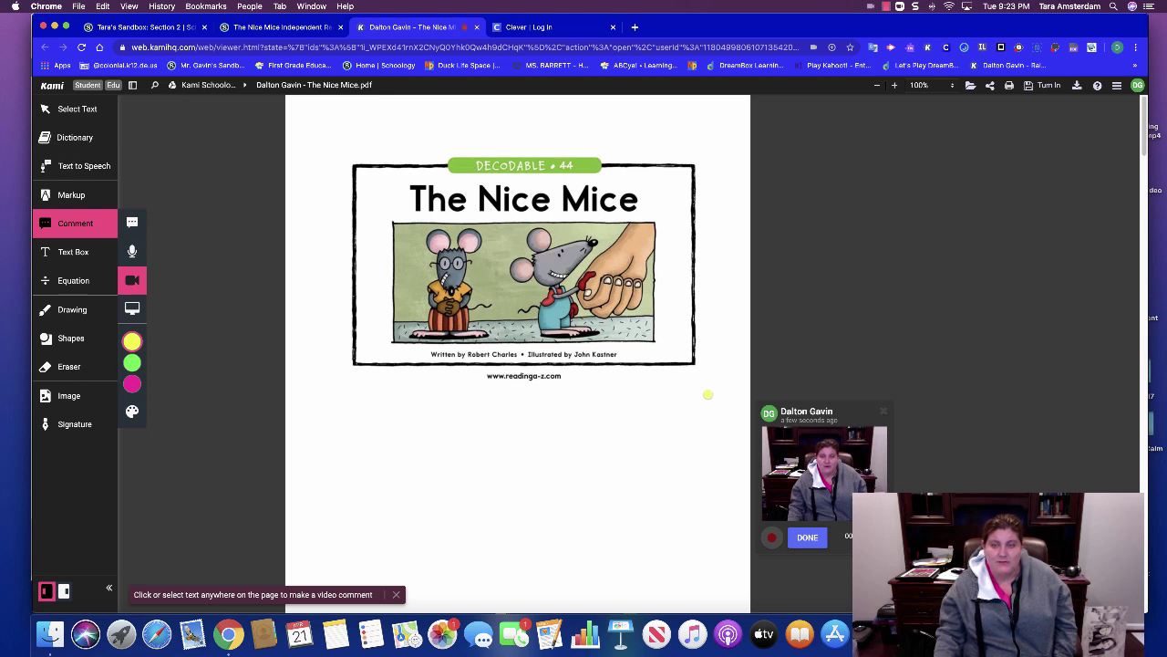
pyautogui.click(708, 394)
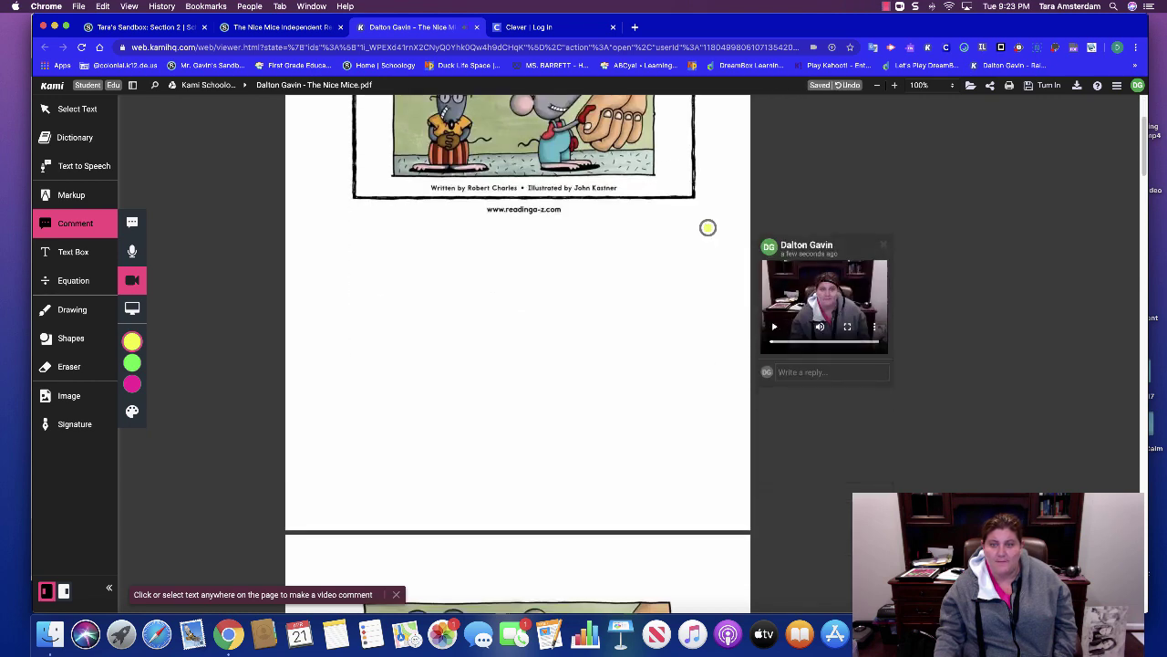
# Add a video comment beside the text "Mike and Spike were quite nice mice" on story page 3
pyautogui.scroll(-8, 707, 227)
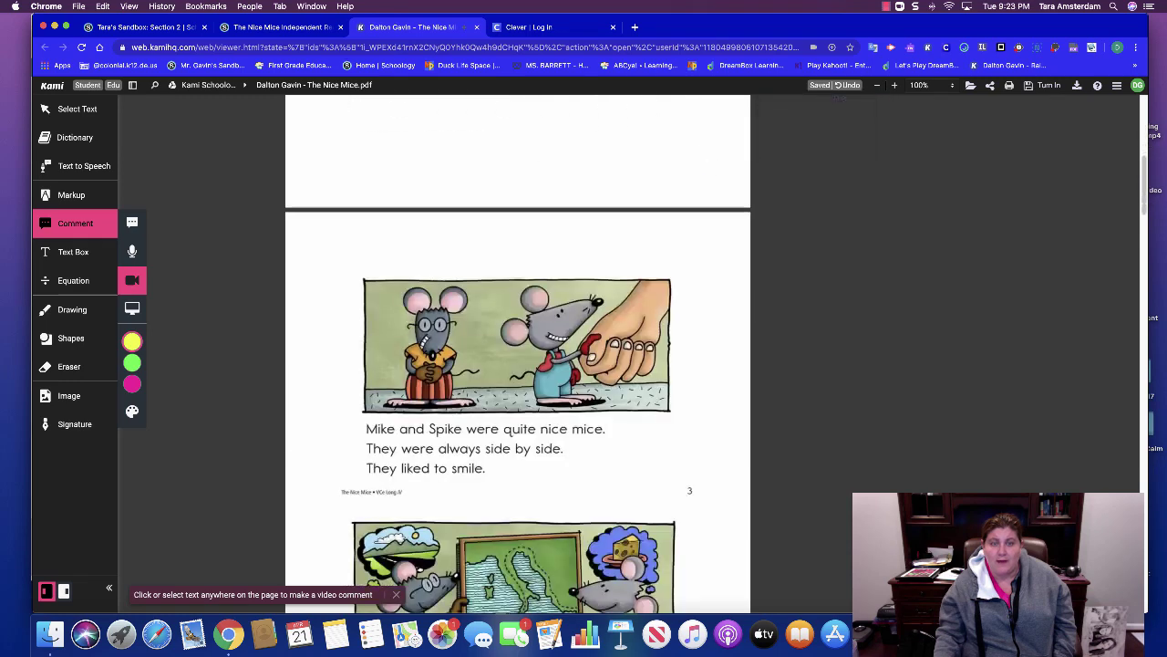
pyautogui.scroll(-1, 518, 364)
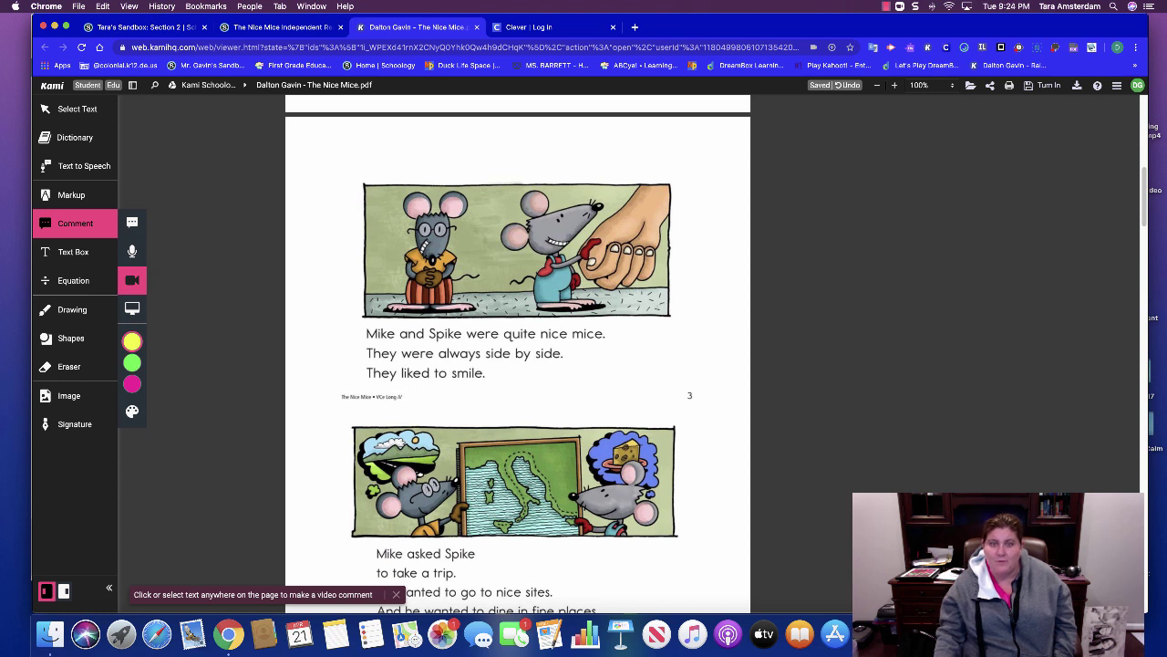
pyautogui.click(668, 342)
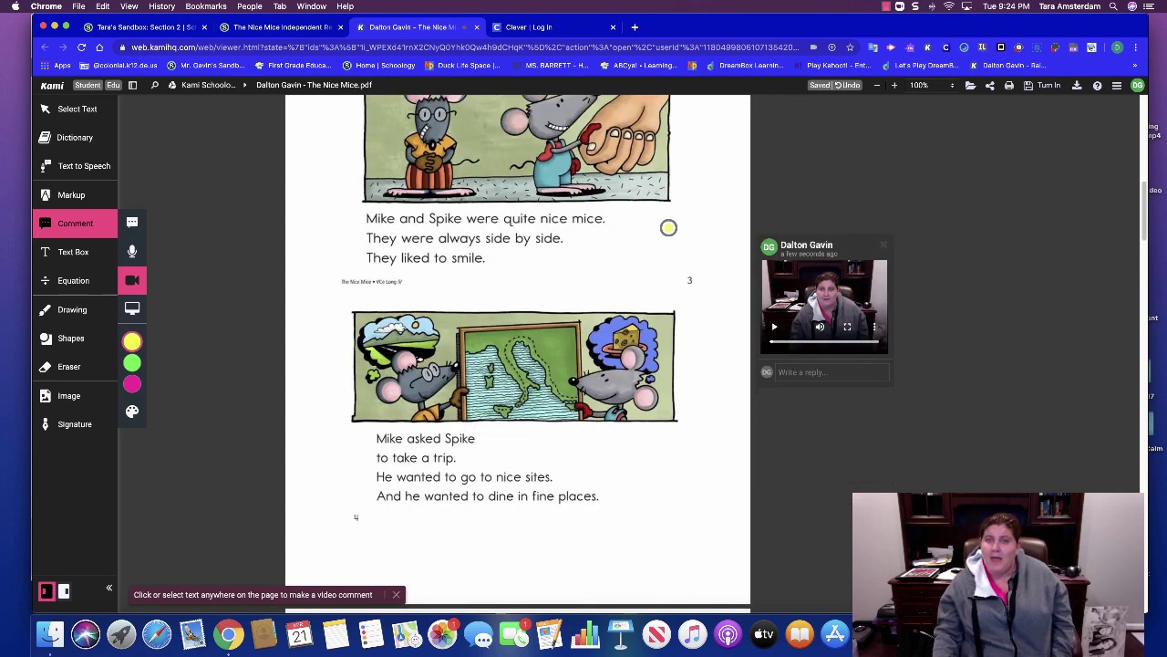
# Upload the annotated document for sharing and copy its share link
pyautogui.scroll(-2, 518, 346)
pyautogui.scroll(-3, 518, 347)
pyautogui.scroll(15, 518, 347)
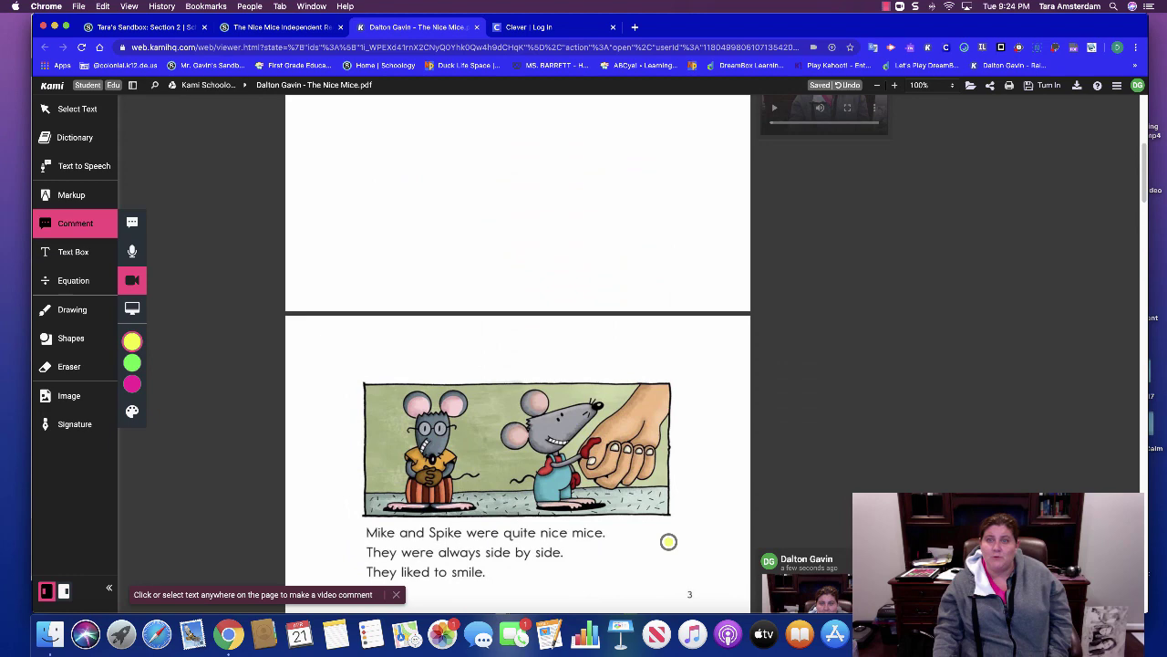
pyautogui.scroll(-4, 518, 347)
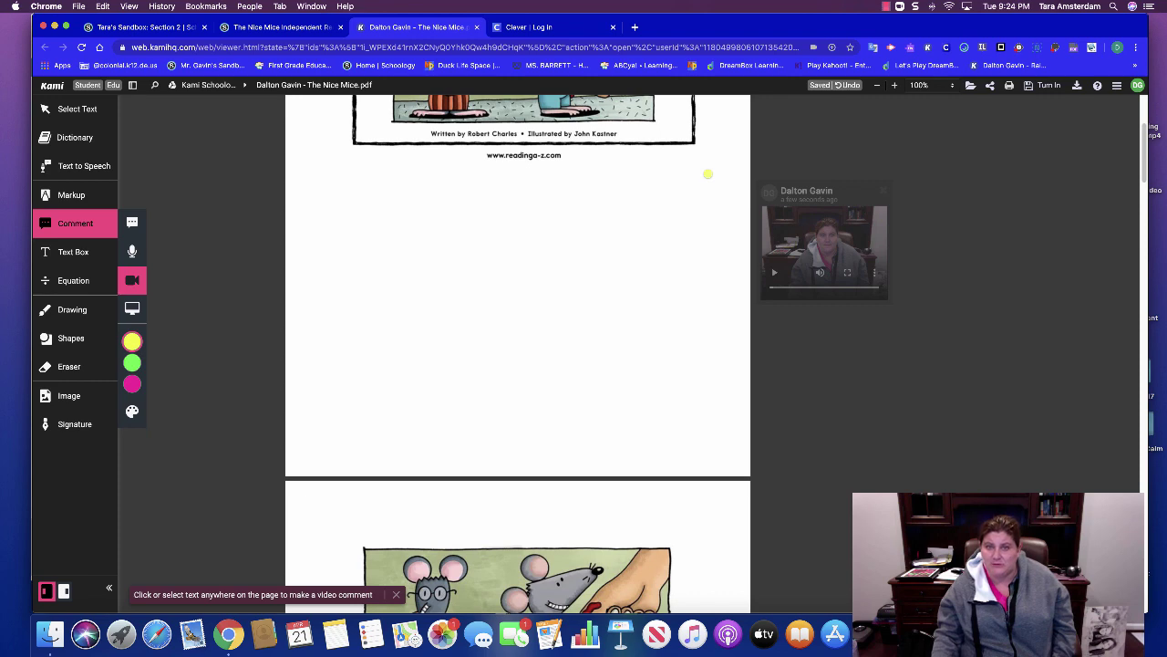
pyautogui.scroll(-4, 707, 174)
pyautogui.scroll(9, 670, 484)
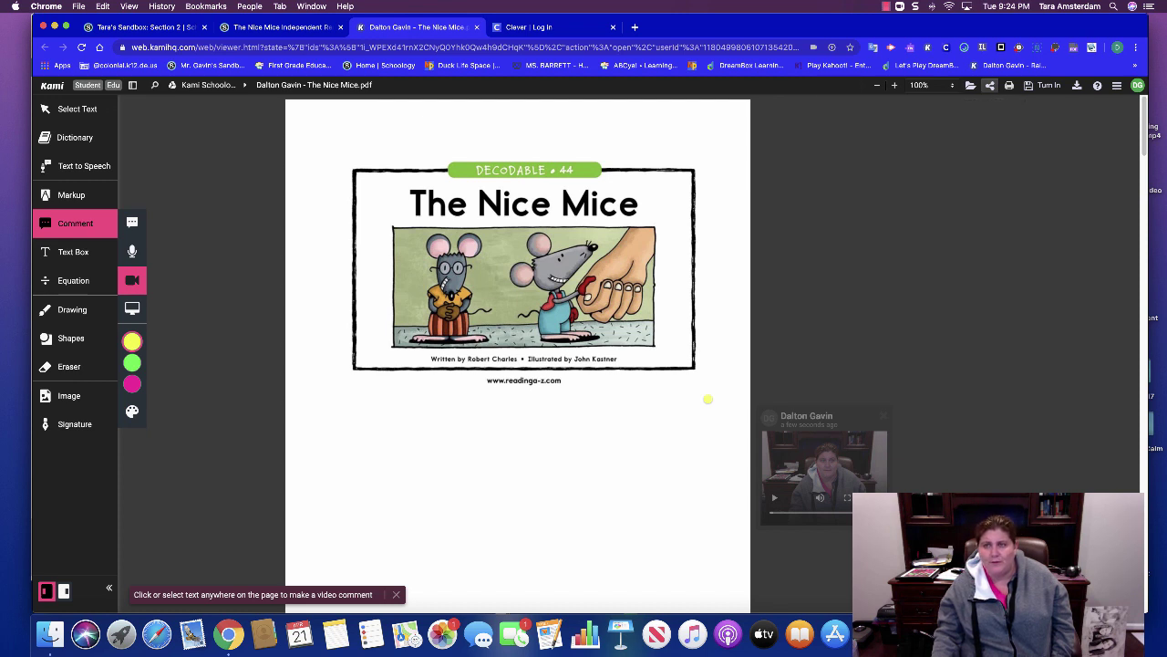
pyautogui.click(989, 85)
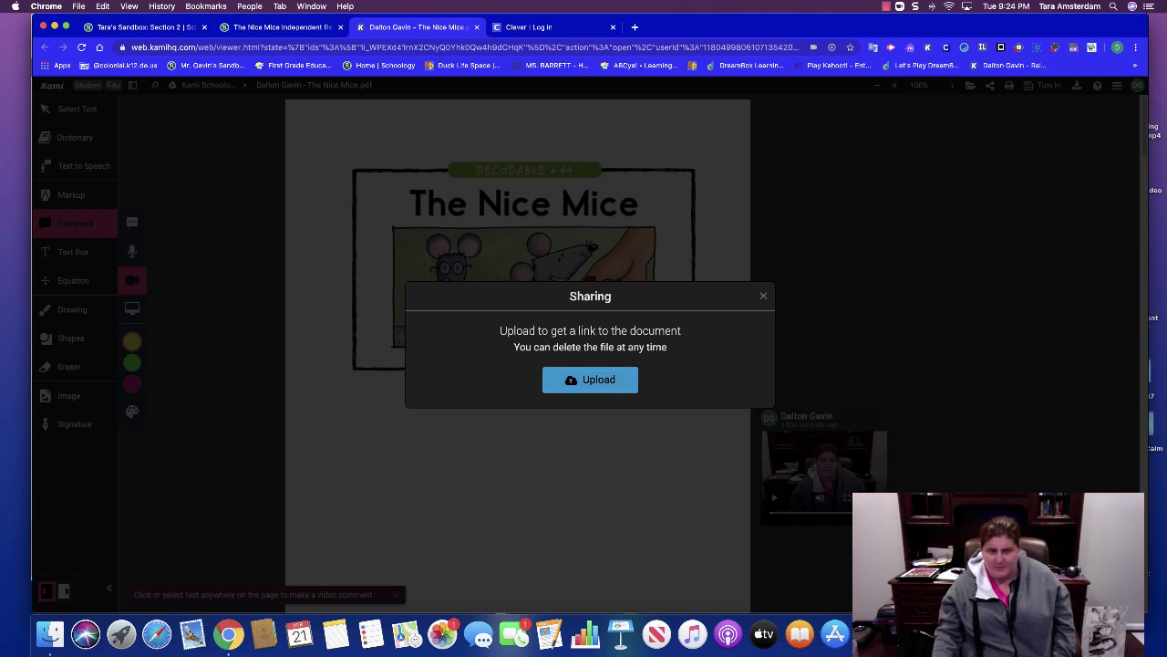
pyautogui.click(590, 379)
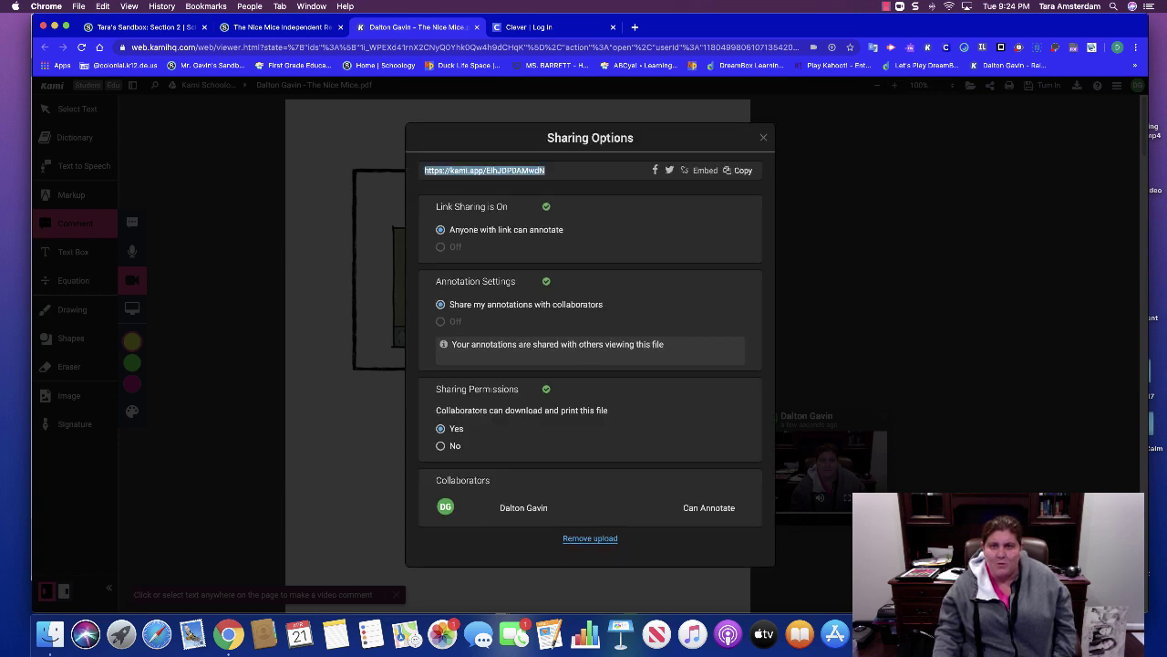
pyautogui.click(739, 170)
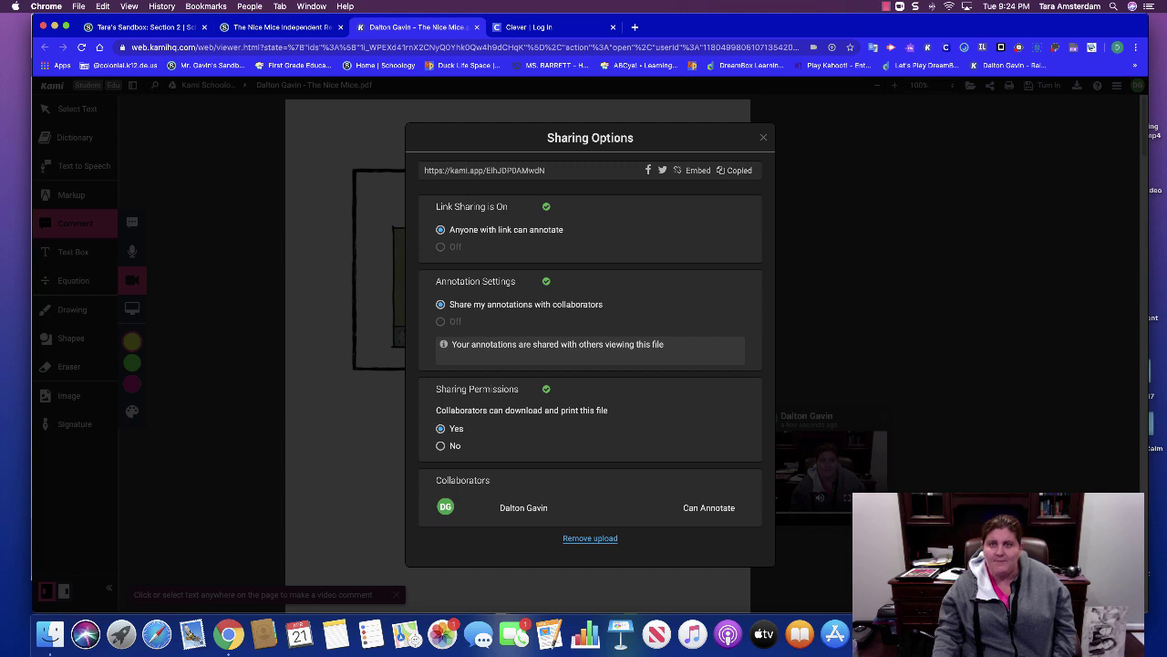
pyautogui.click(763, 137)
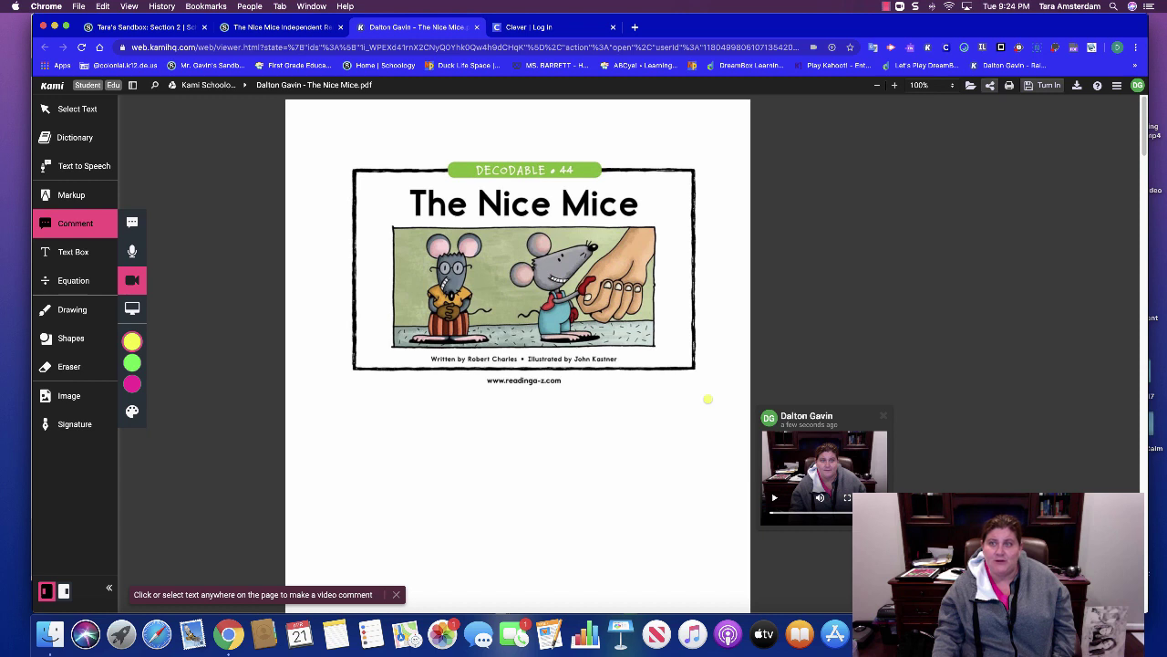
# Turn in the annotated PDF to Schoology and submit it with the copied Kami link as the comment
pyautogui.click(1047, 85)
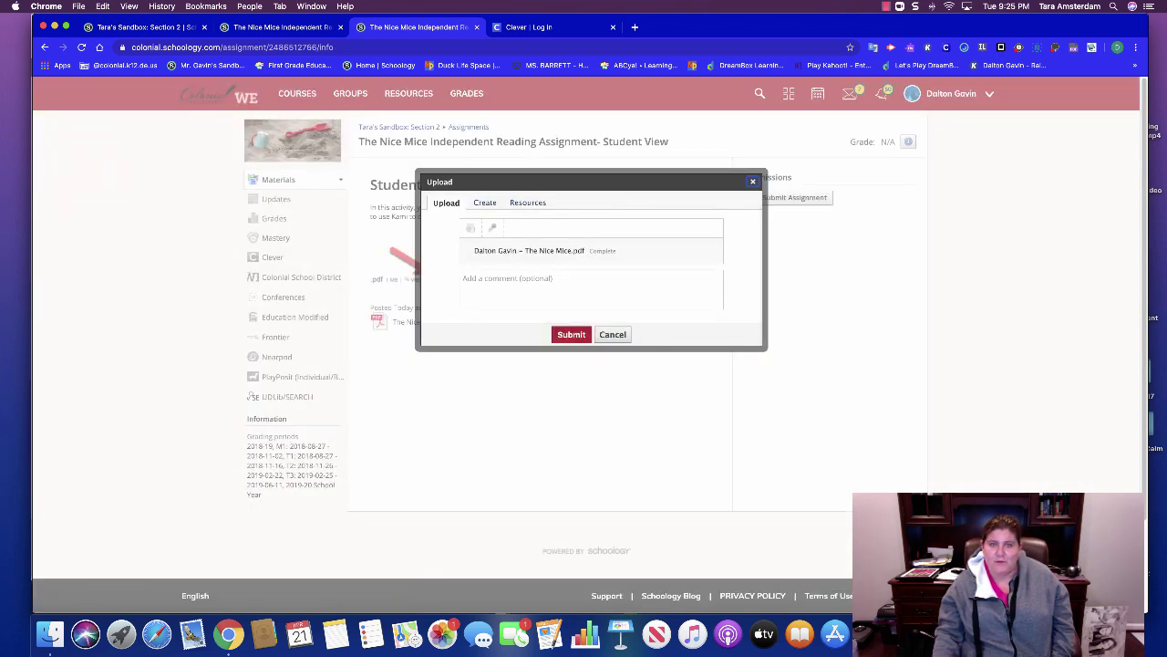
pyautogui.click(547, 287)
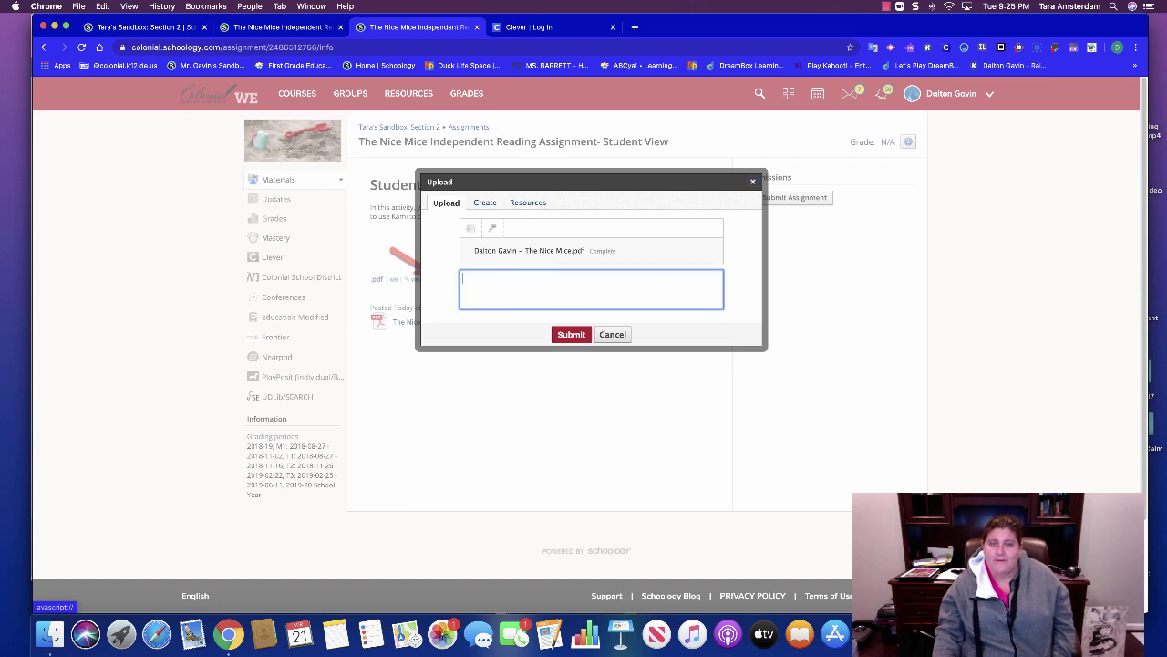
pyautogui.rightClick(489, 284)
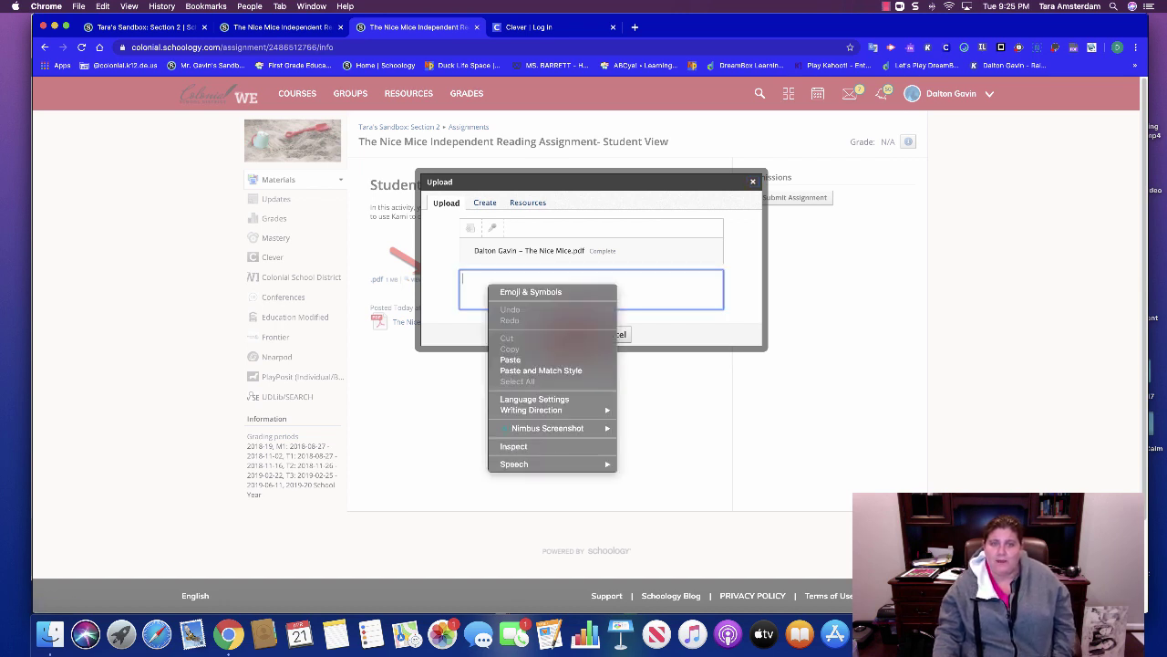
pyautogui.click(511, 360)
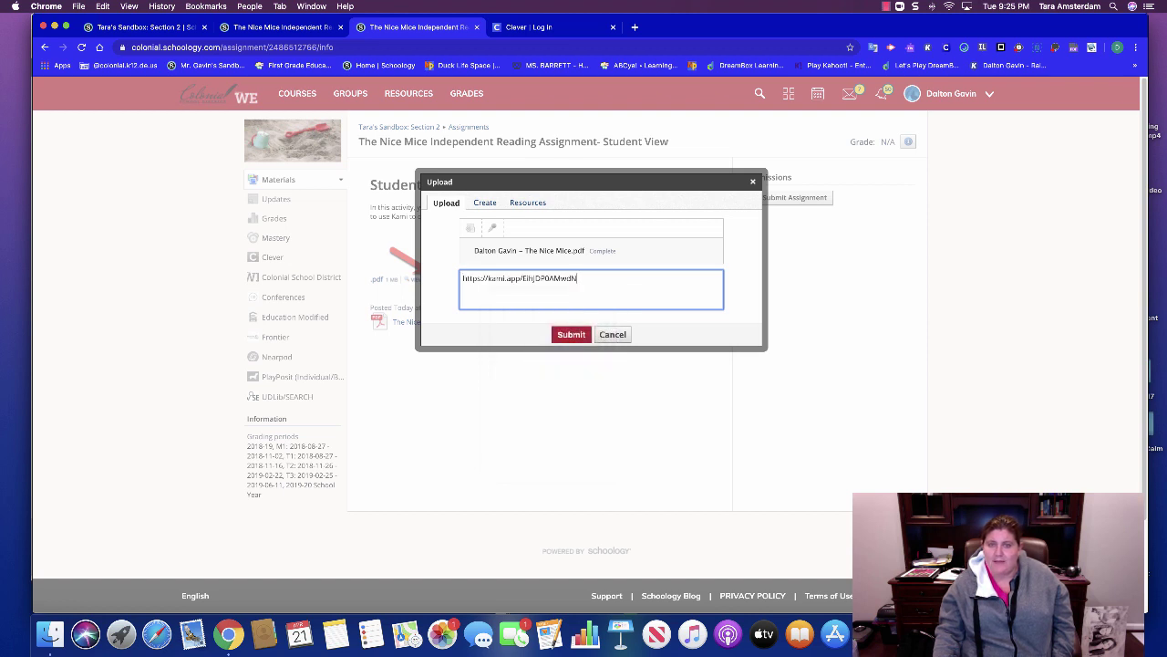
pyautogui.click(571, 334)
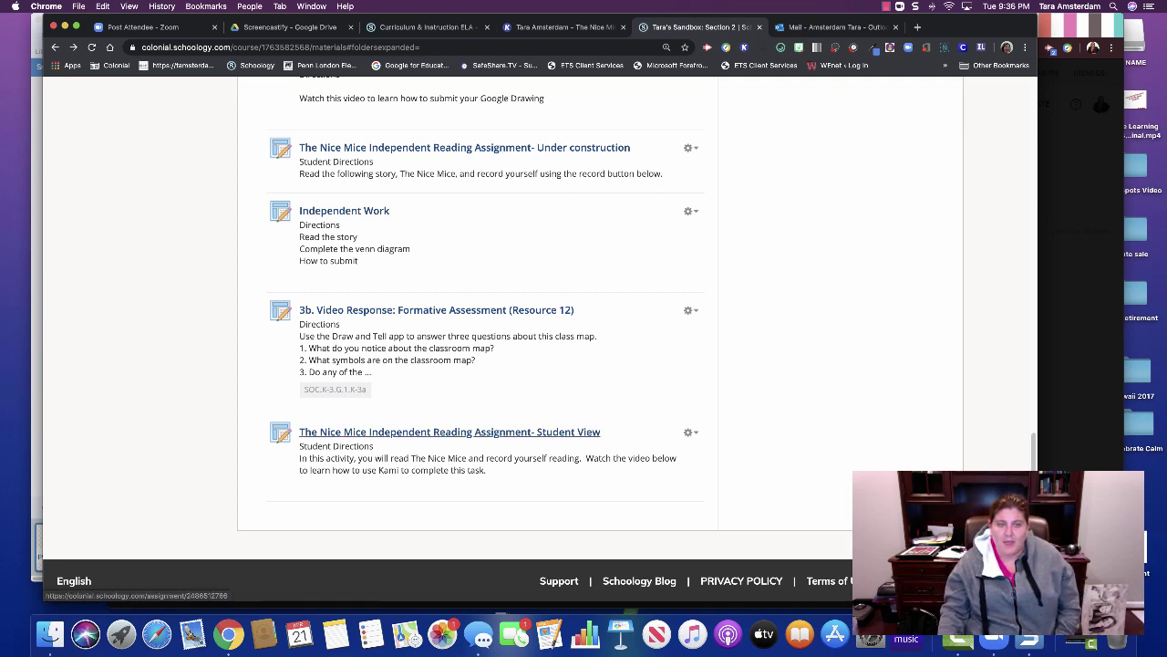
# From the teacher's course, open the student's submission for The Nice Mice Independent Reading Assignment- Student View and examine its PDF
pyautogui.click(450, 432)
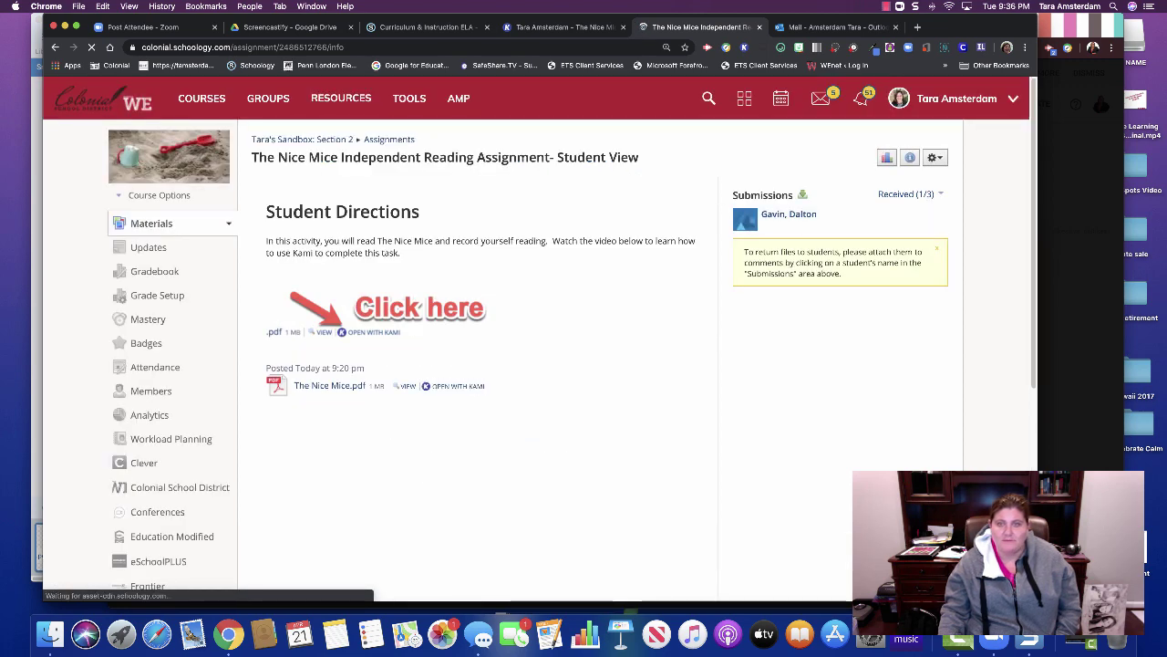
pyautogui.click(787, 217)
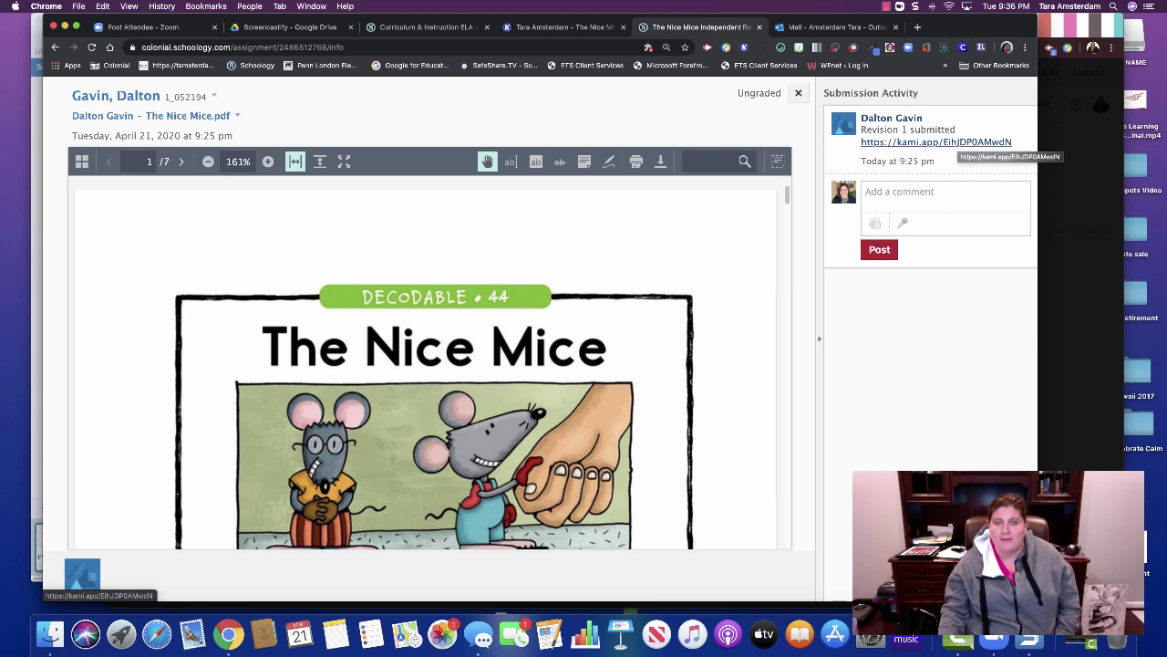
pyautogui.scroll(-5, 621, 310)
pyautogui.scroll(-15, 620, 302)
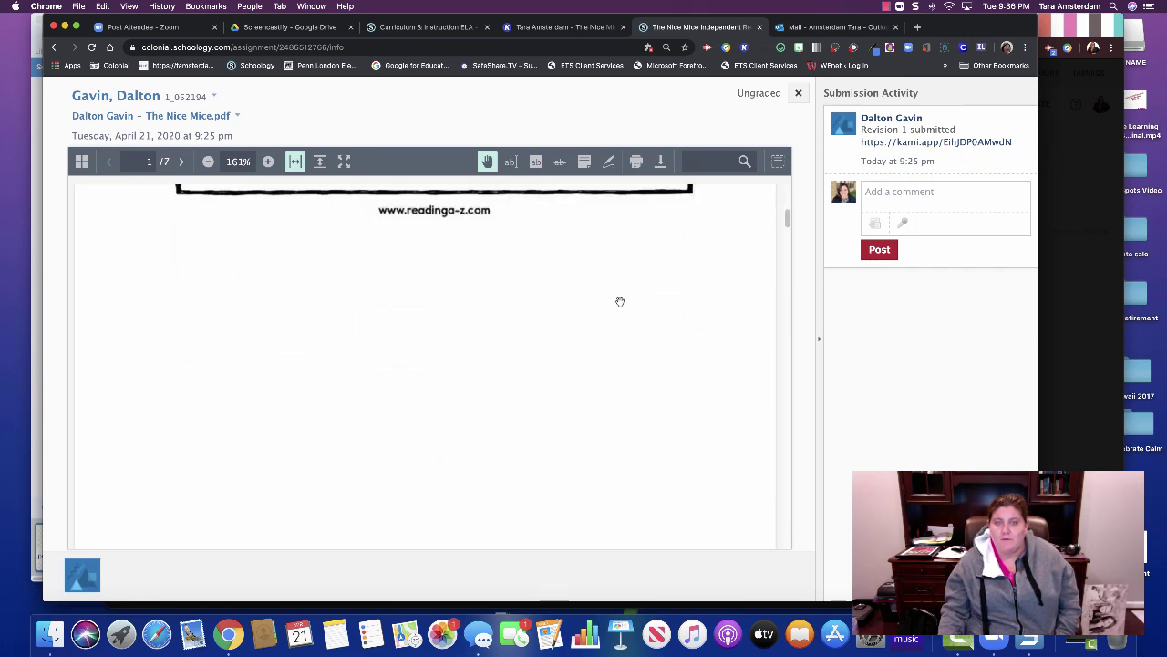
pyautogui.scroll(15, 620, 302)
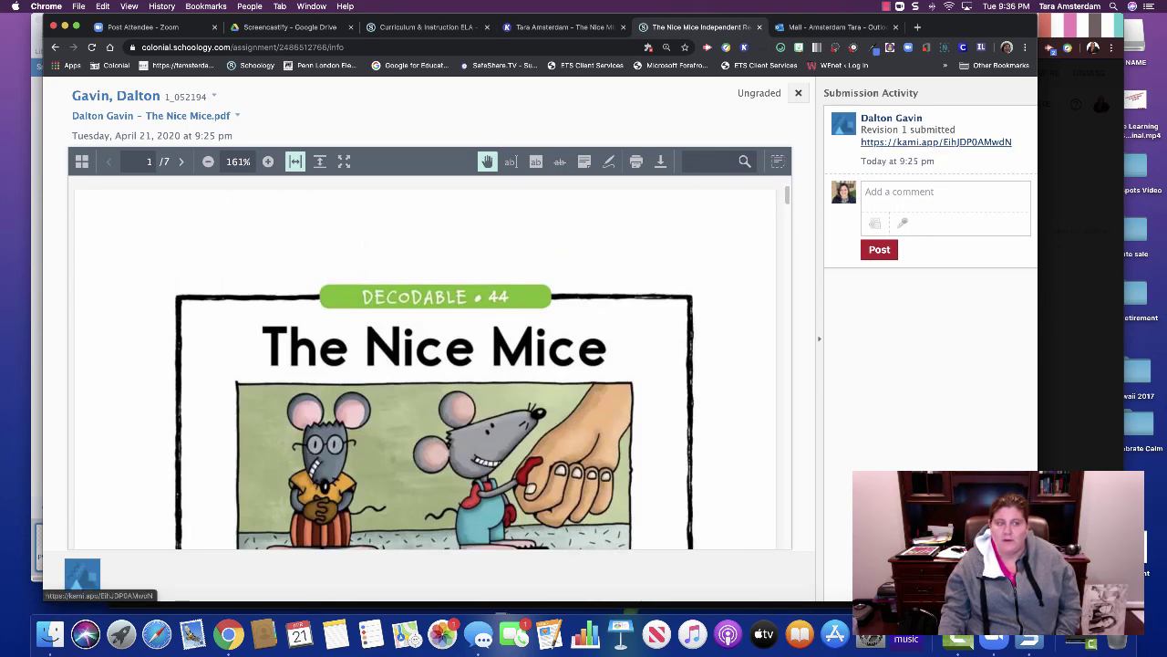
# Open the Kami link in the submission comment and review the student's video comments on the story pages
pyautogui.click(922, 141)
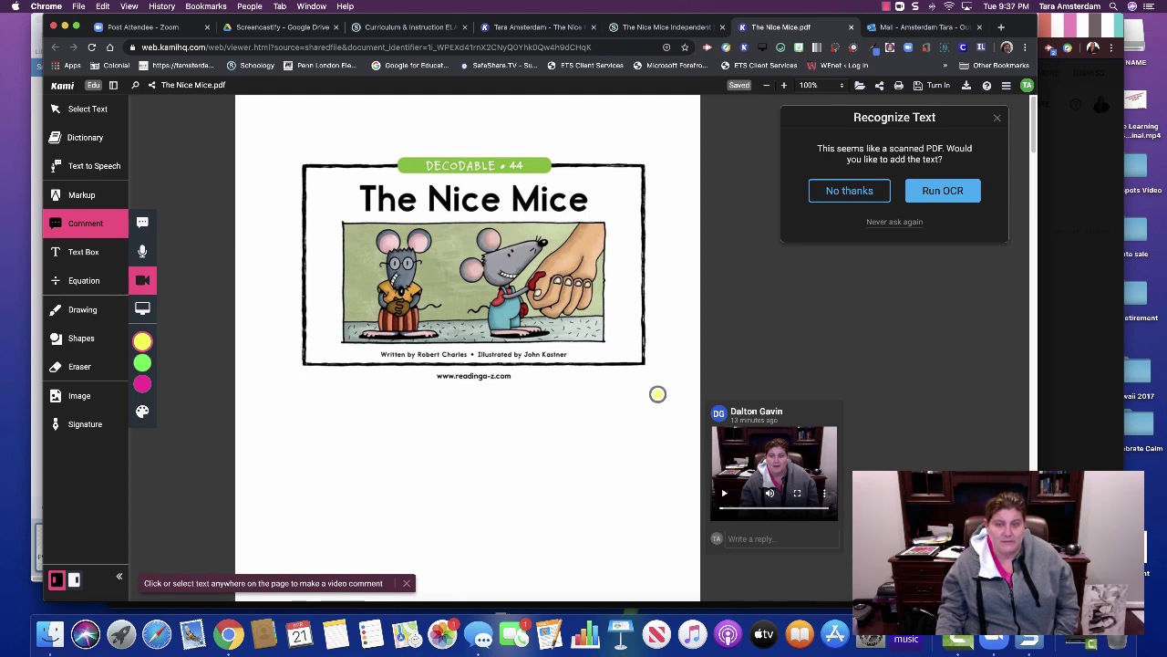
pyautogui.scroll(-3, 474, 365)
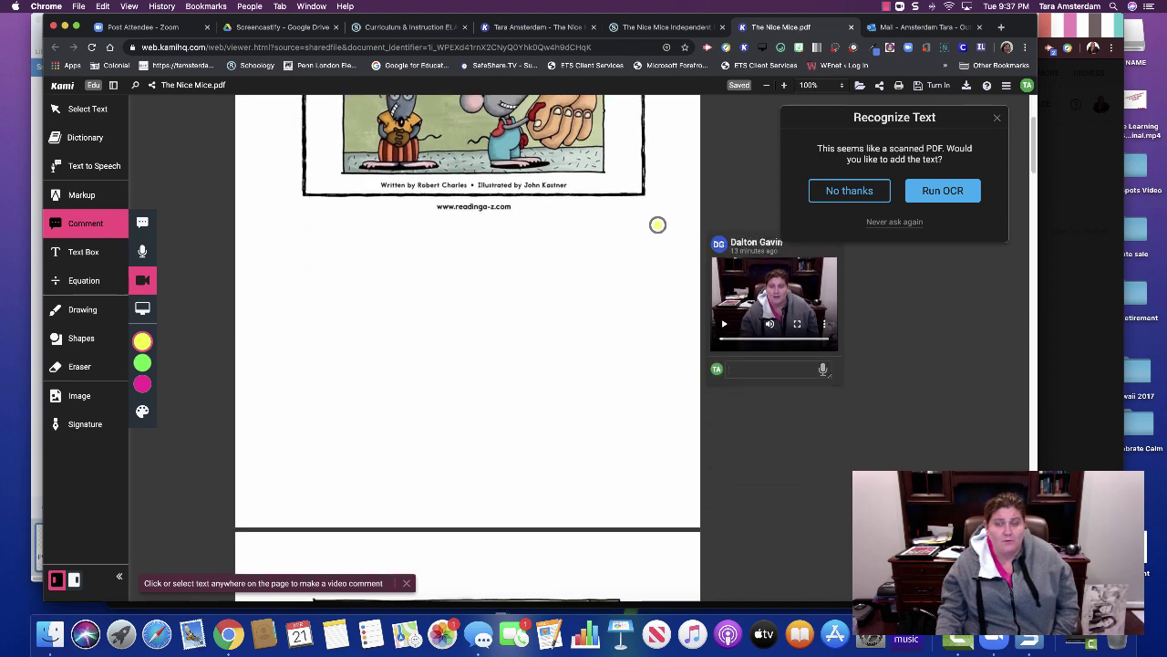
pyautogui.scroll(-1, 658, 225)
pyautogui.scroll(-7, 657, 204)
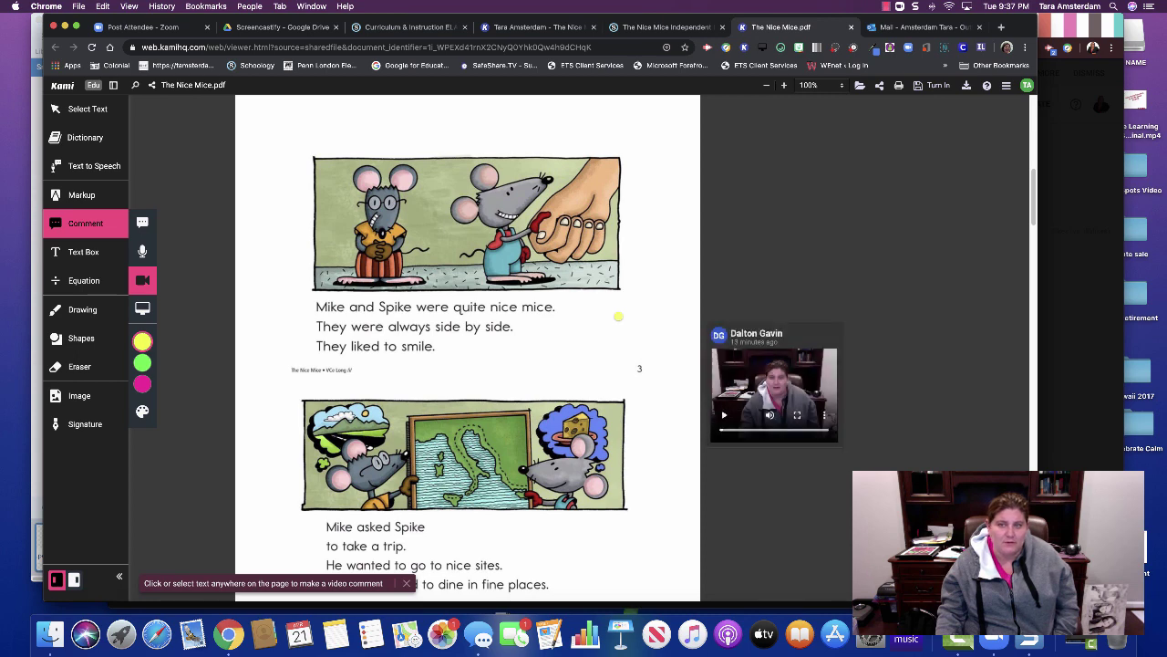
pyautogui.scroll(-8, 468, 347)
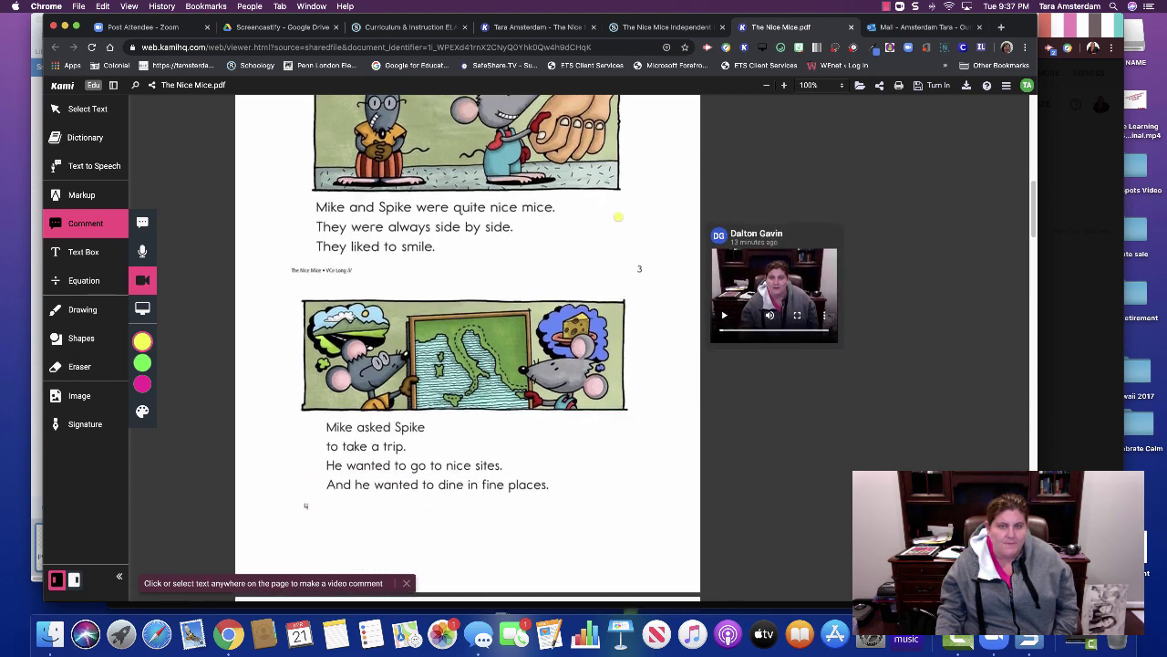
pyautogui.scroll(20, 468, 346)
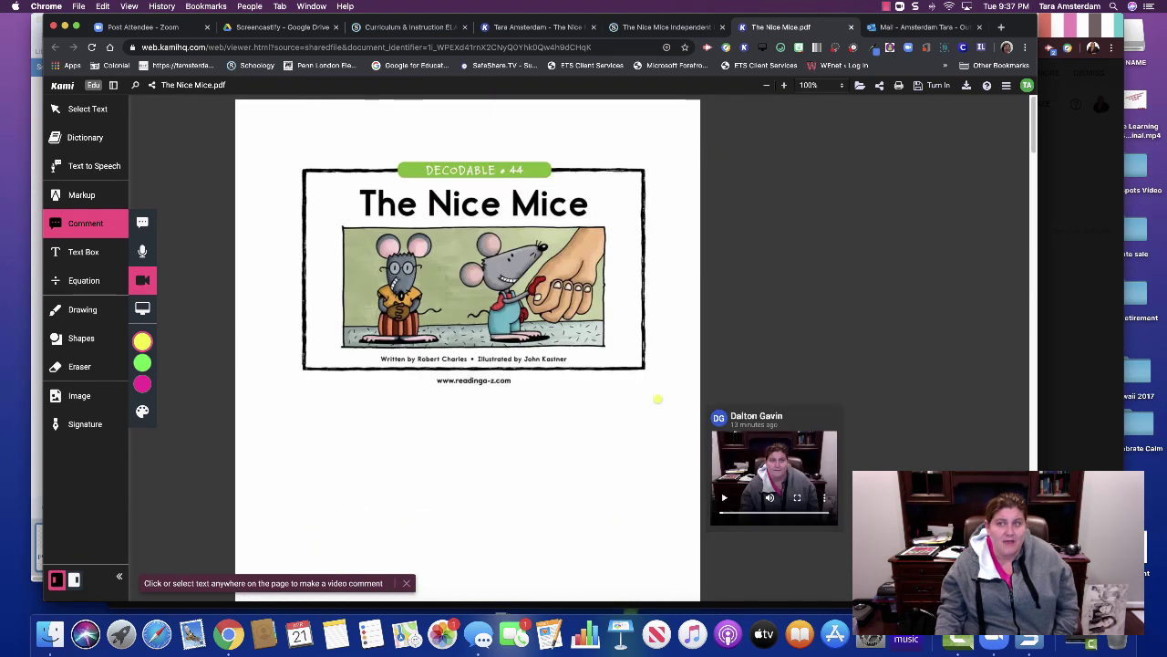